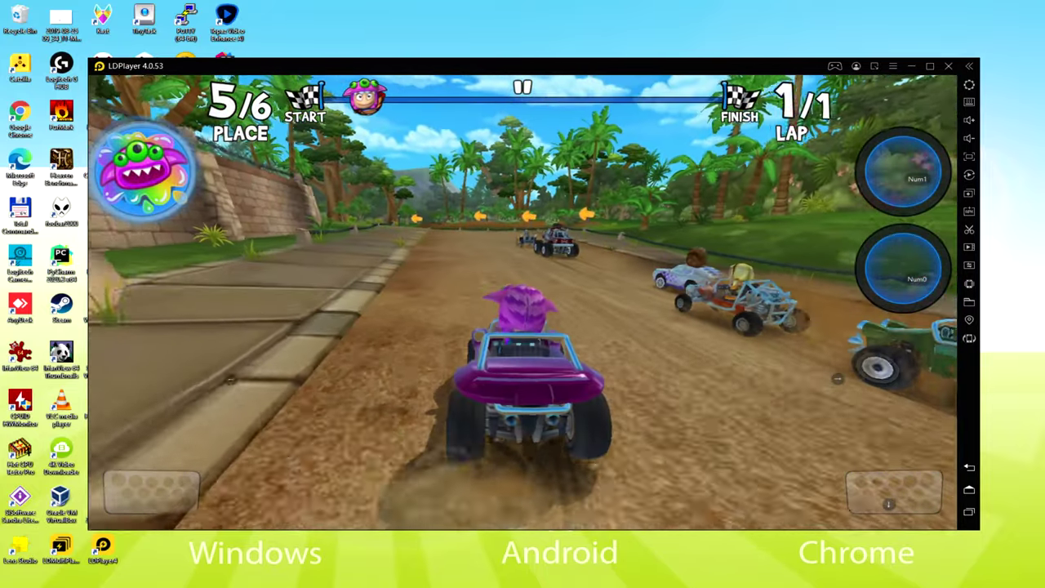
- Steer the purple buggy left and right to follow the course in the Beach Buggy Racing 2 race
key(Left)
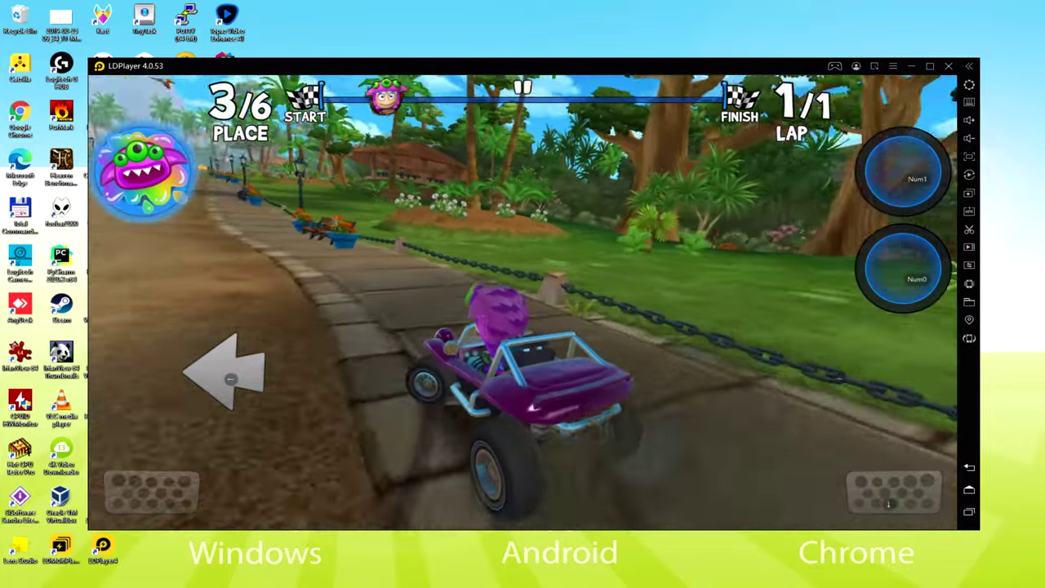
key(Right)
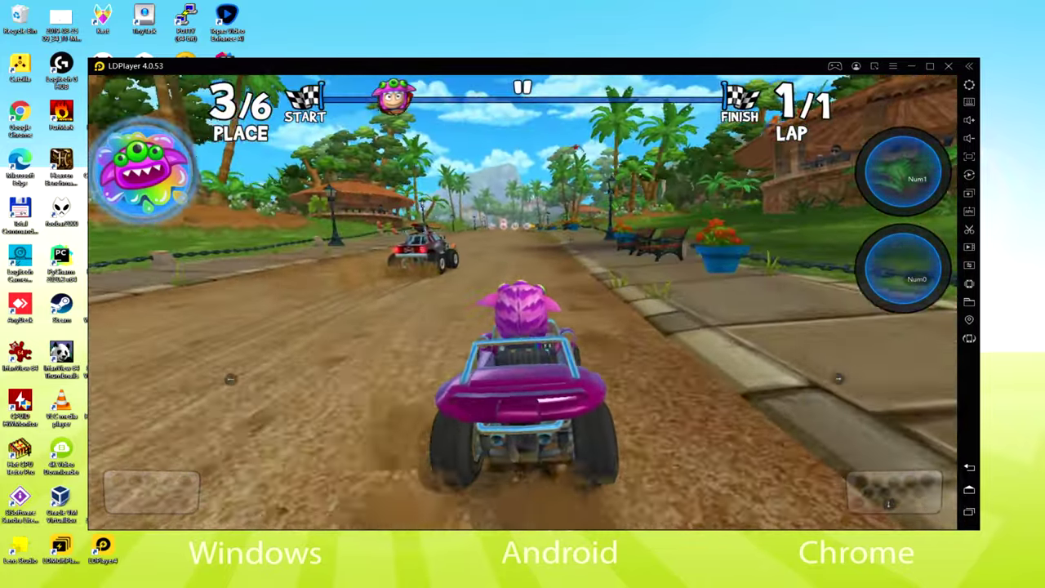
key(Left)
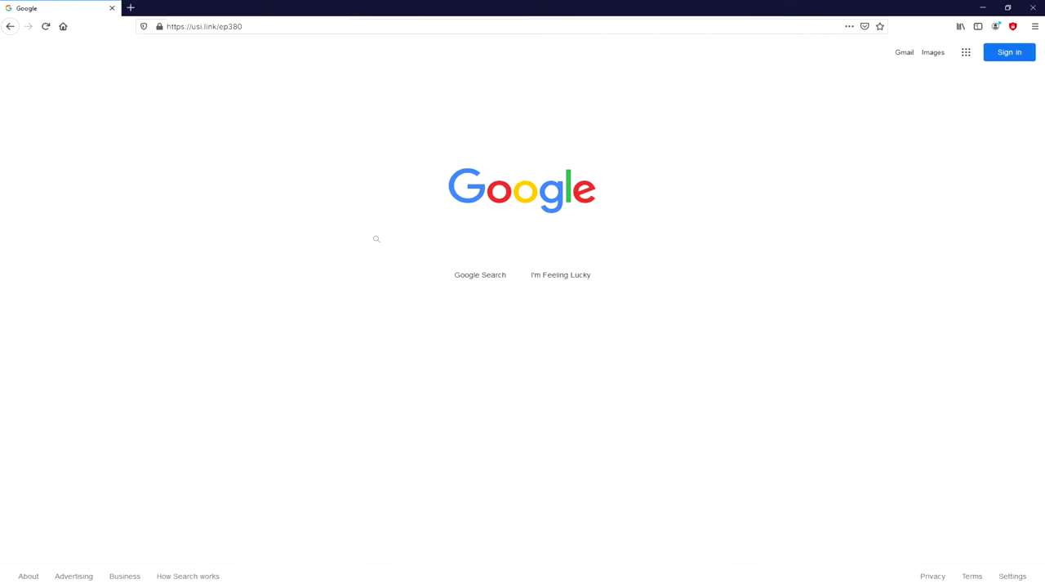
- Load usi.link/ep380 in the browser and review the Beach Buggy Racing 2 game description and emulator features
key(Return)
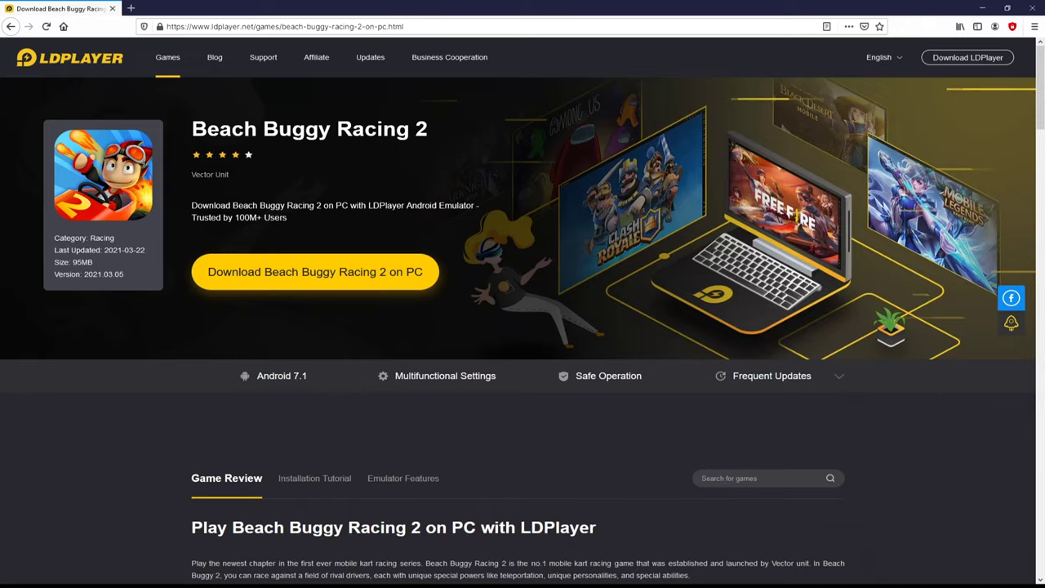
scroll(522, 327, down, 15)
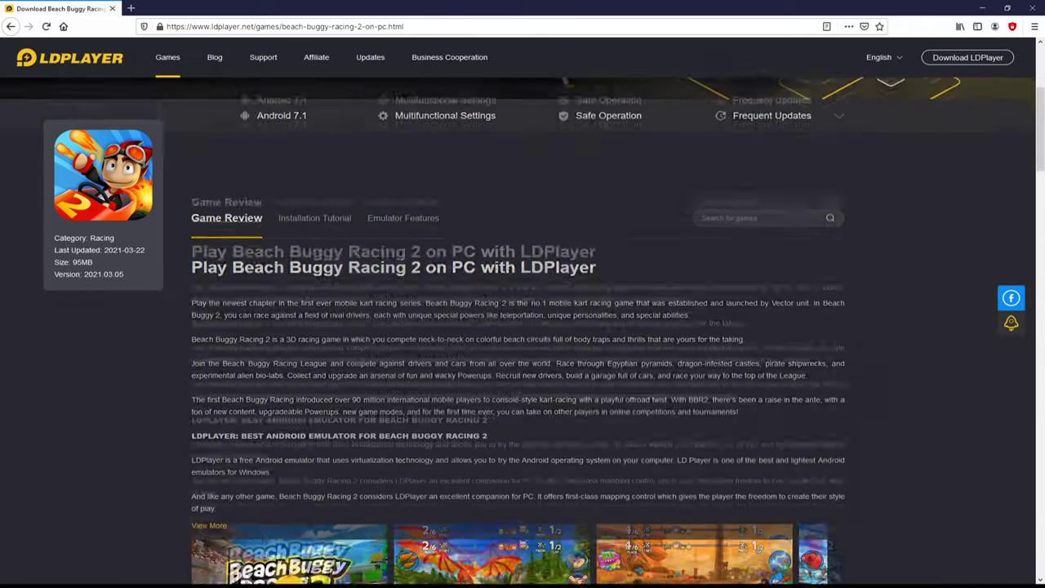
scroll(522, 351, down, 8)
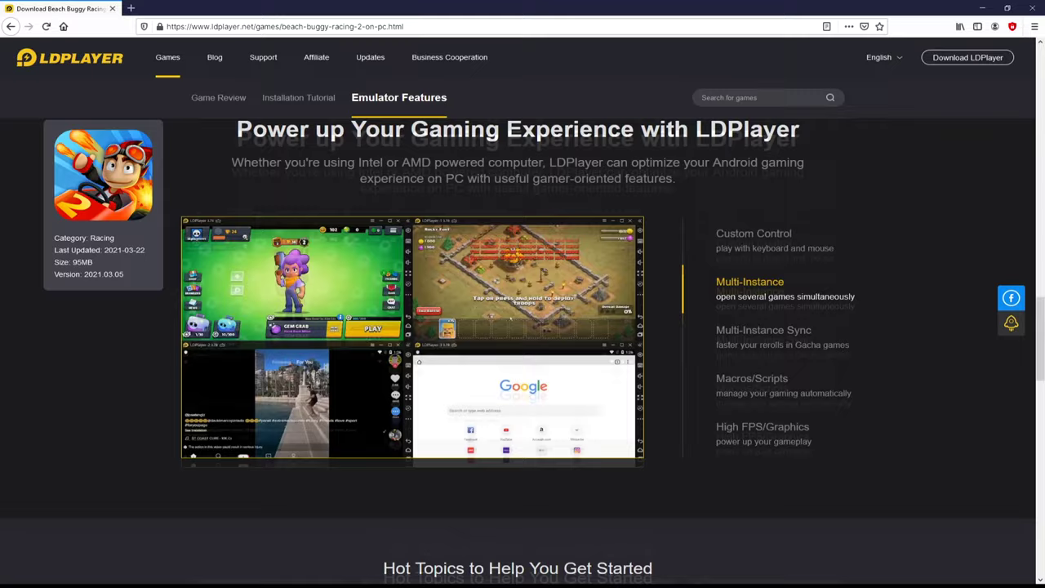
scroll(523, 351, up, 4)
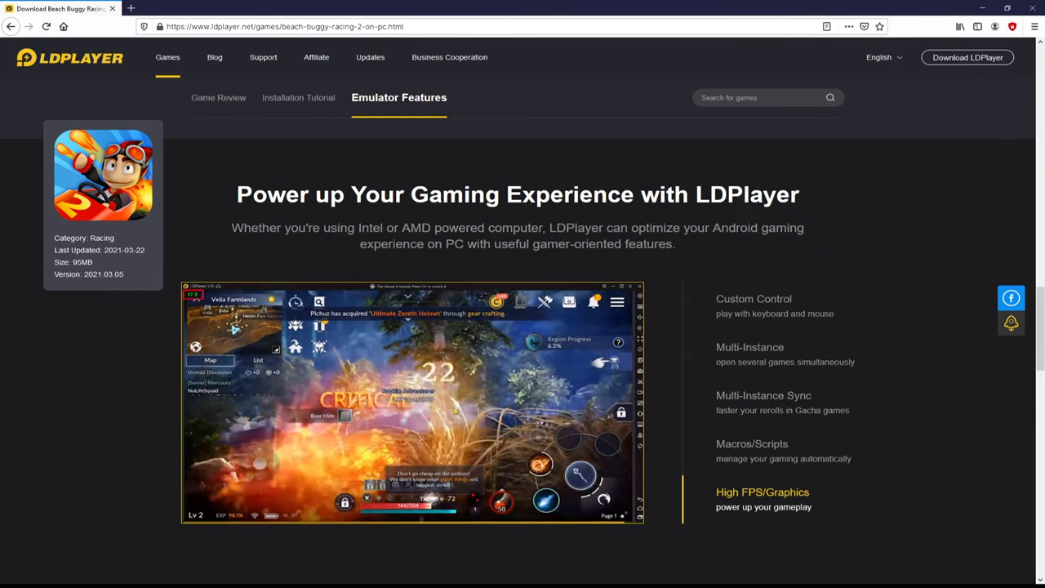
scroll(523, 351, up, 20)
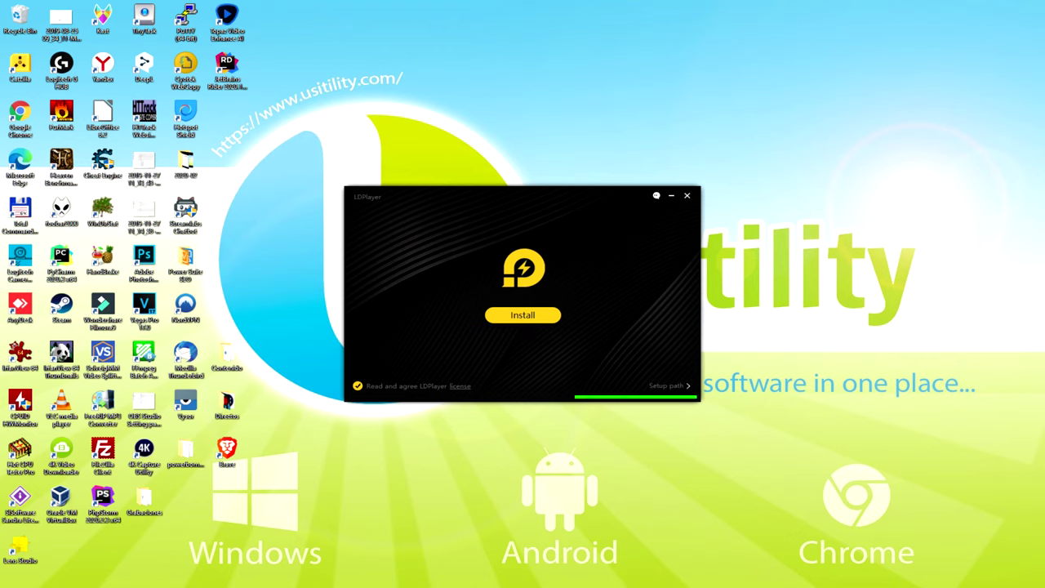
- Install LDPlayer to C:\LDPlayer\LDPlayer4.0\ and reject the optional Avast Free Antivirus and McAfee WebAdvisor offers
click(657, 383)
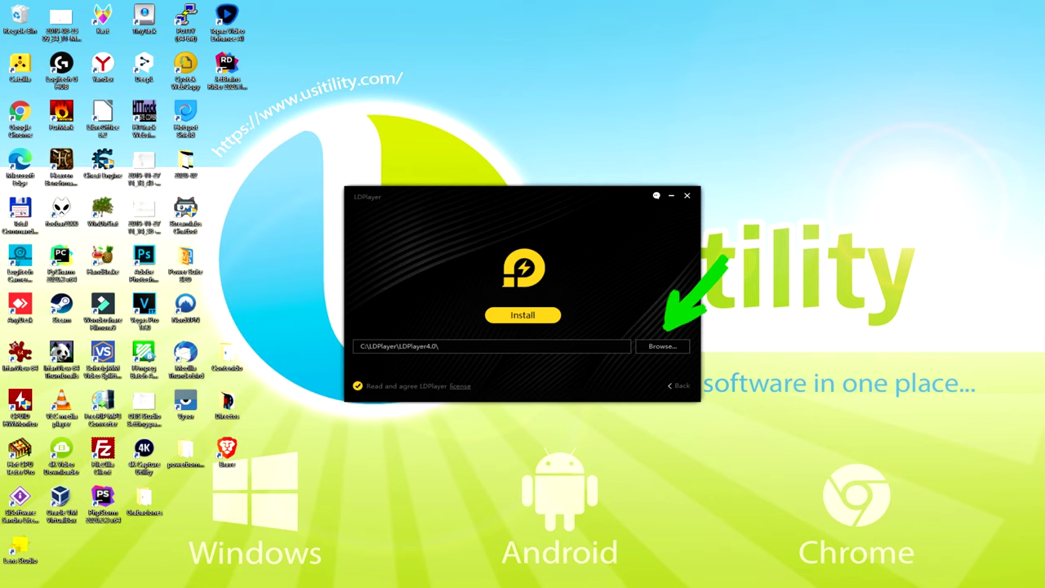
click(670, 378)
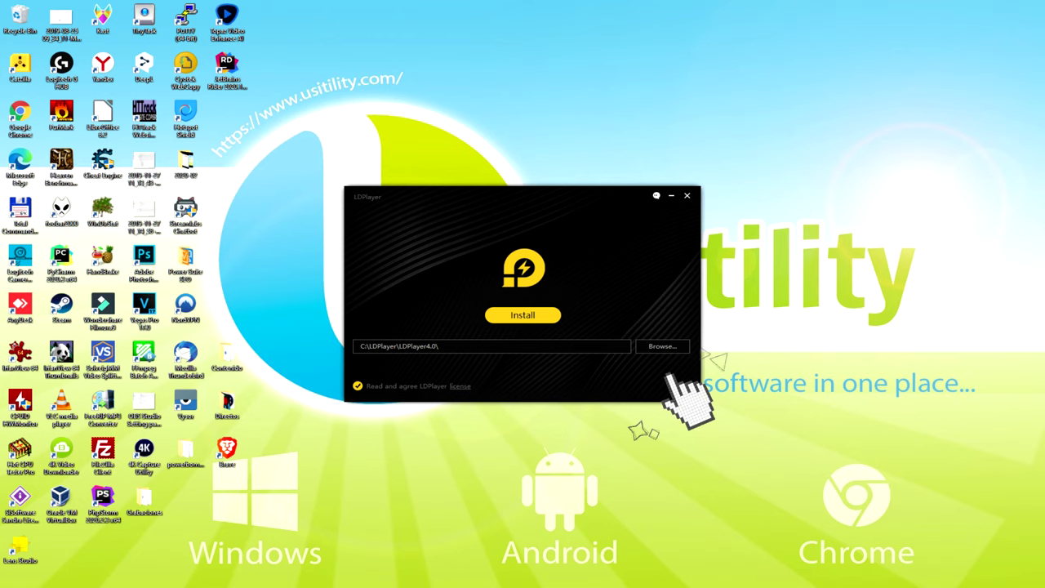
click(520, 315)
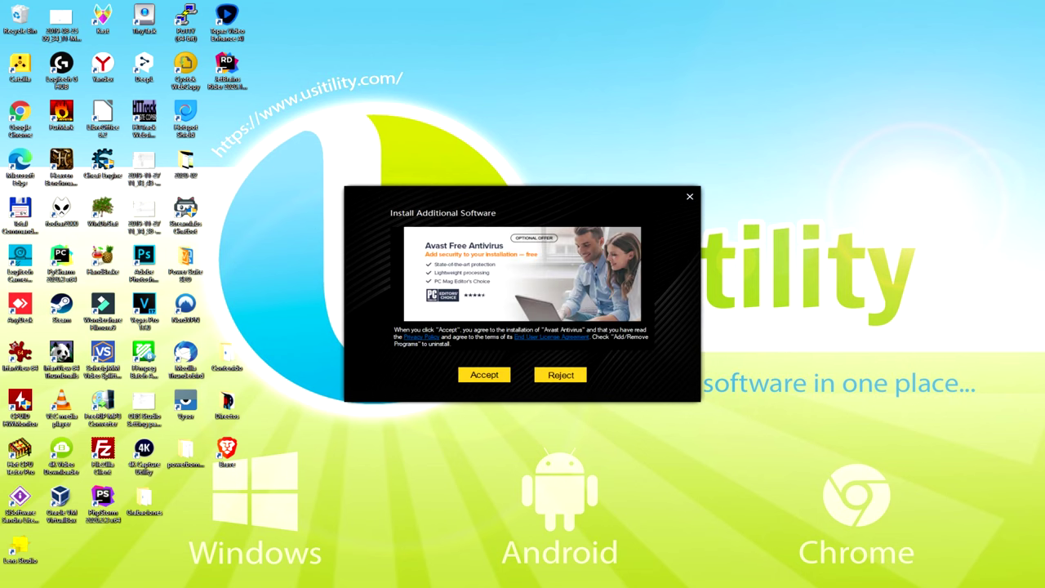
click(561, 375)
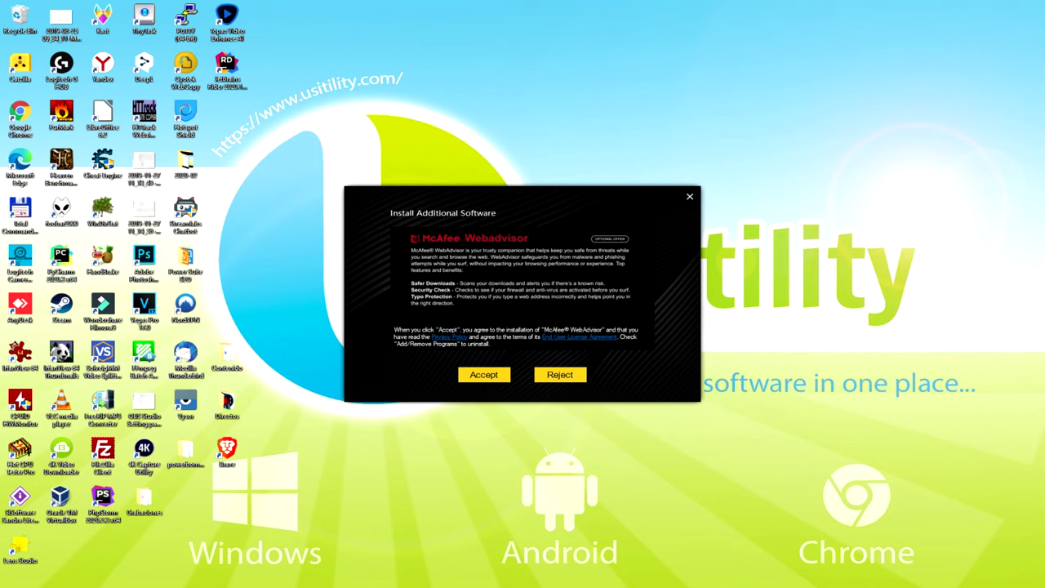
click(563, 377)
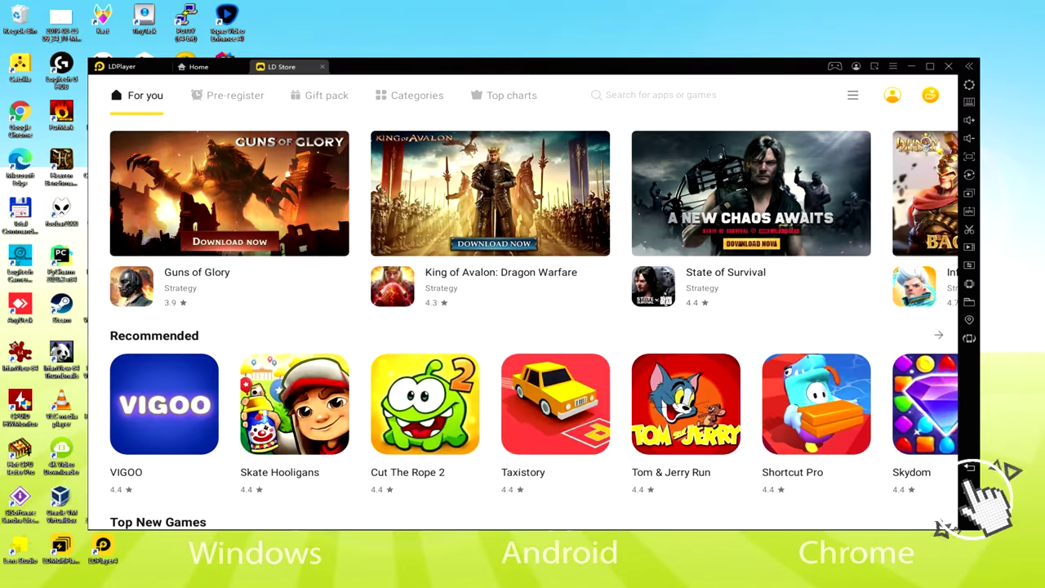
- Leave LD Store for the home screen, open Play Store from System Apps and start the Google Play sign-in
click(919, 403)
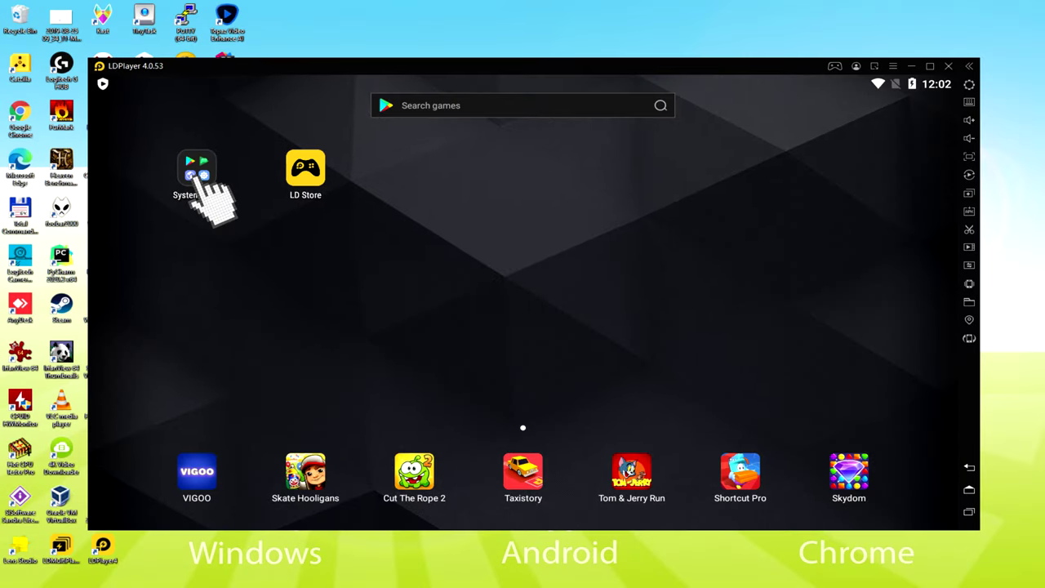
click(333, 139)
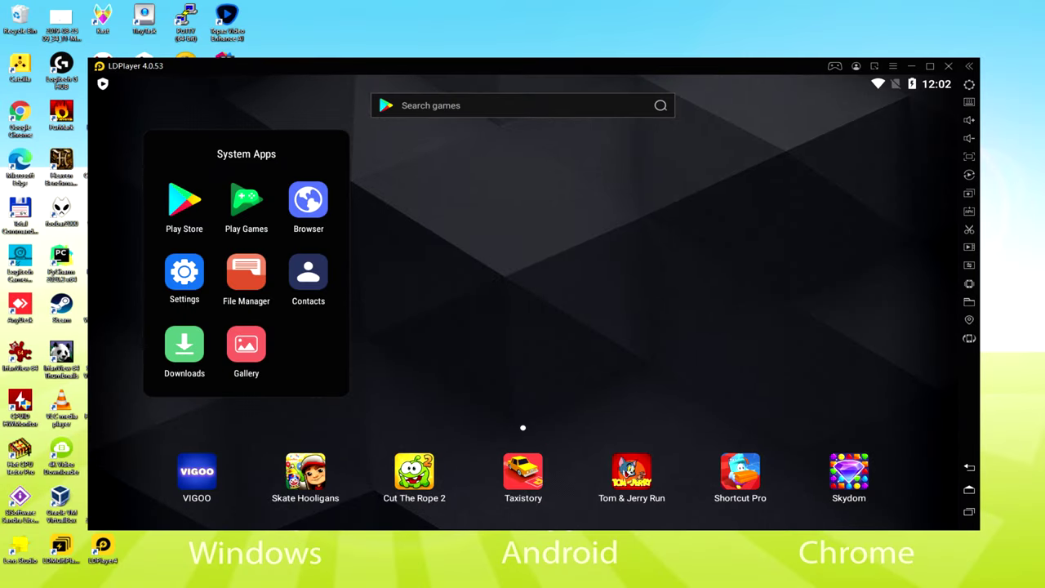
click(188, 206)
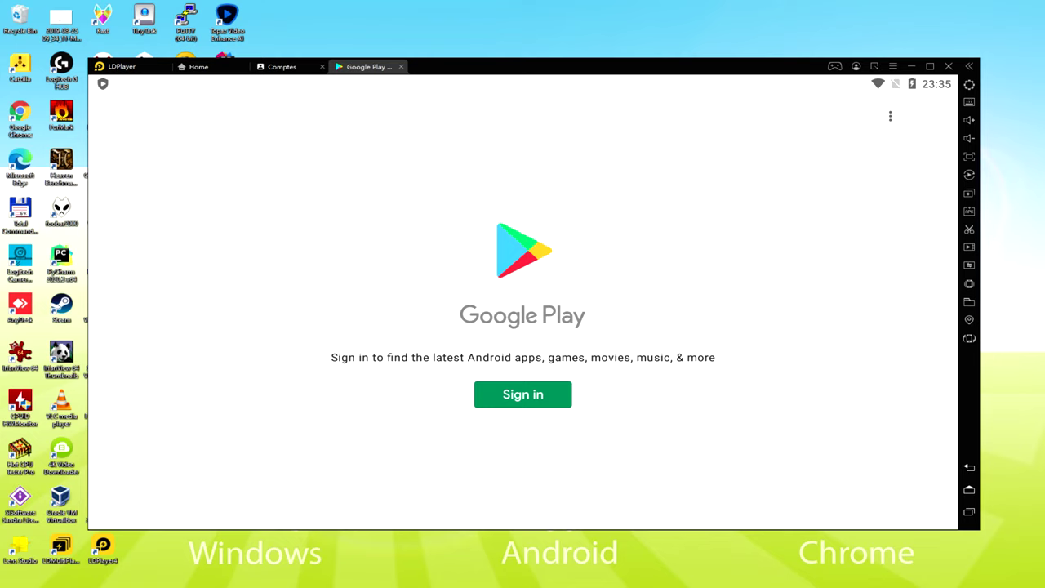
click(526, 393)
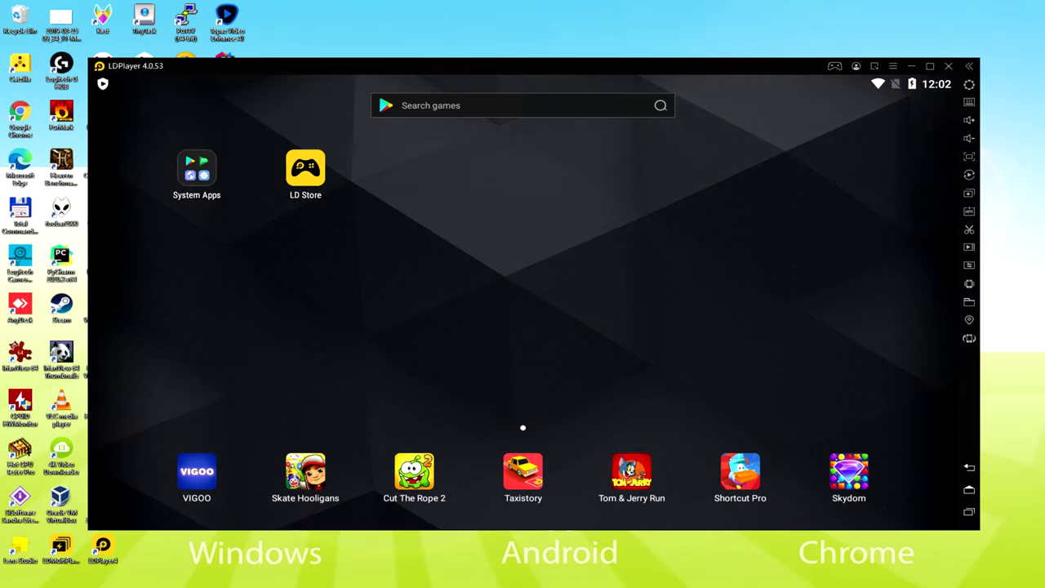
- Search for "Beach Buggy Racing 2" in the Play Store and install the game by Vector Unit
click(197, 171)
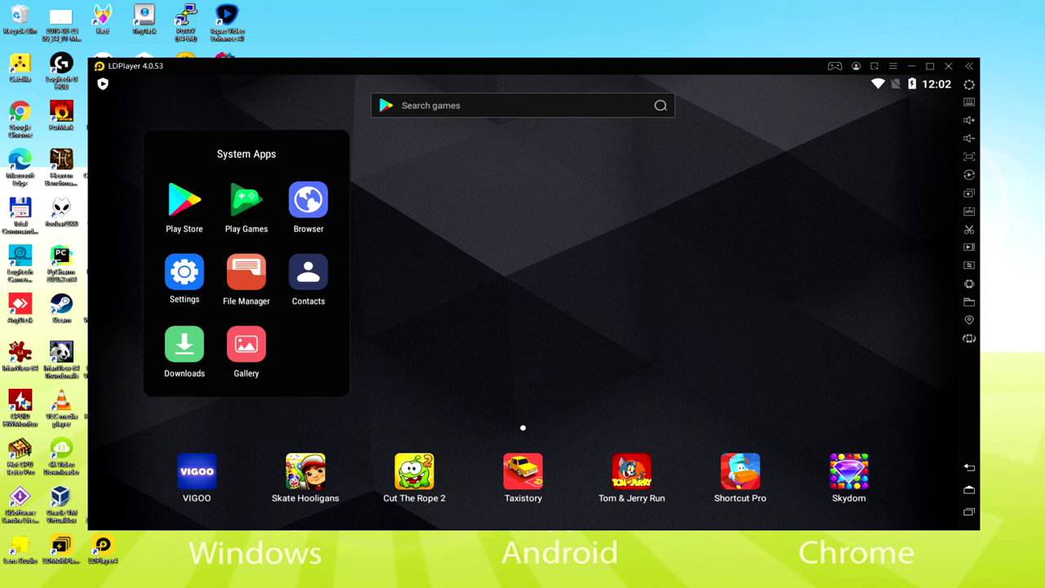
click(185, 200)
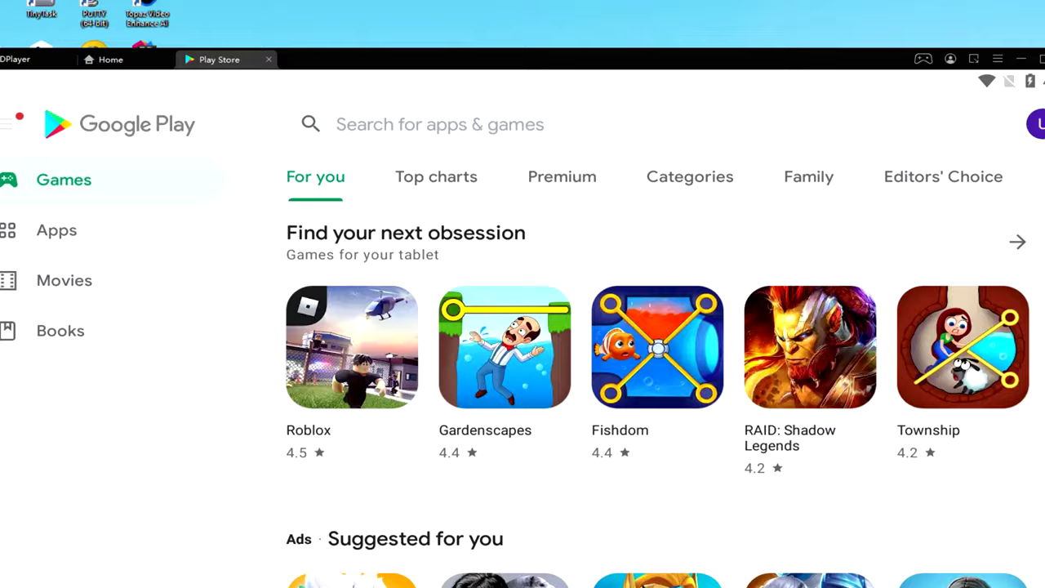
click(440, 117)
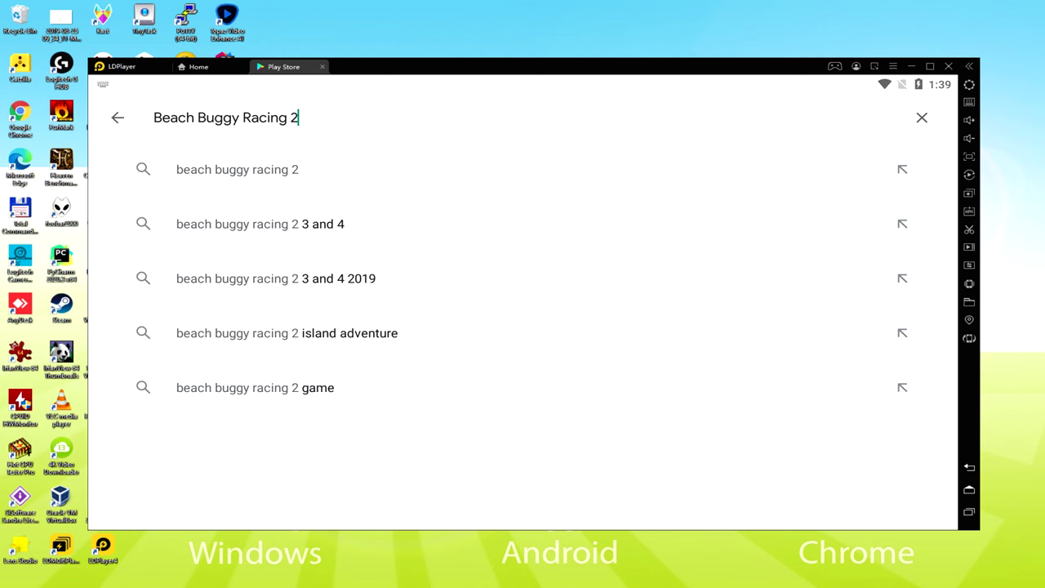
click(220, 169)
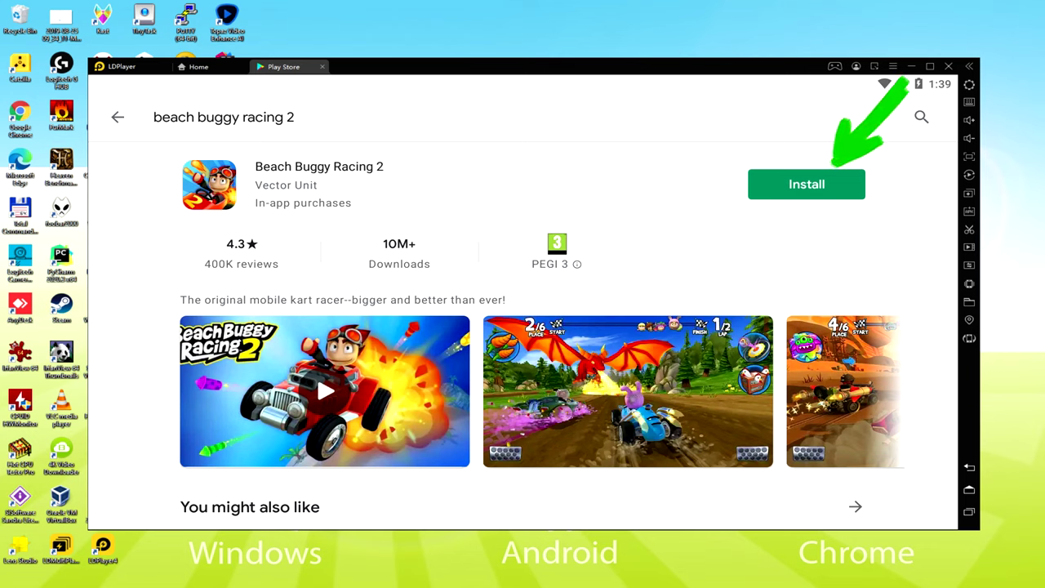
click(833, 181)
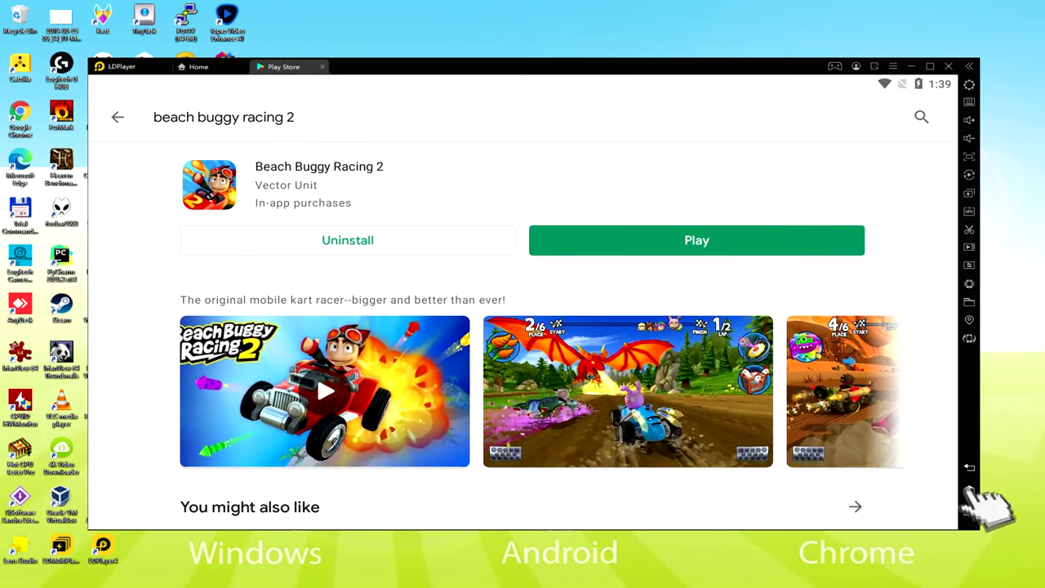
- Return to the emulator's home screen, launch BB Racing and steer the buggy right in the race
click(963, 480)
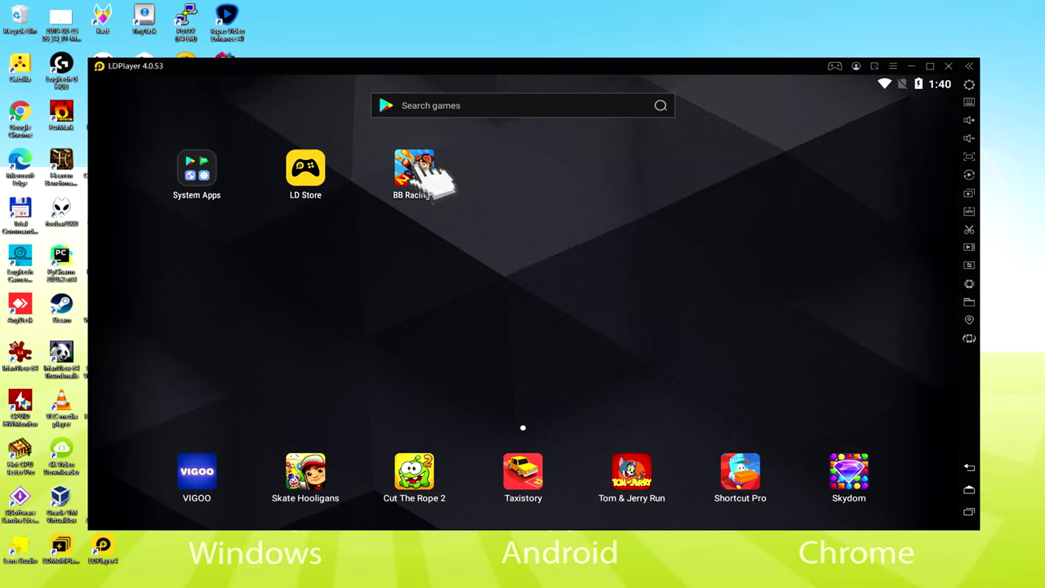
click(414, 170)
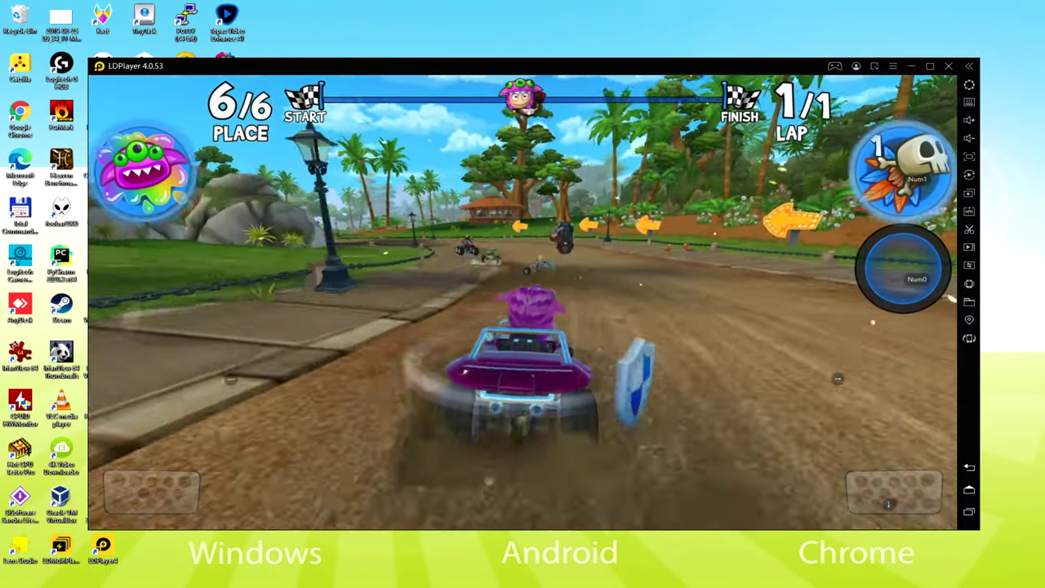
key(Right)
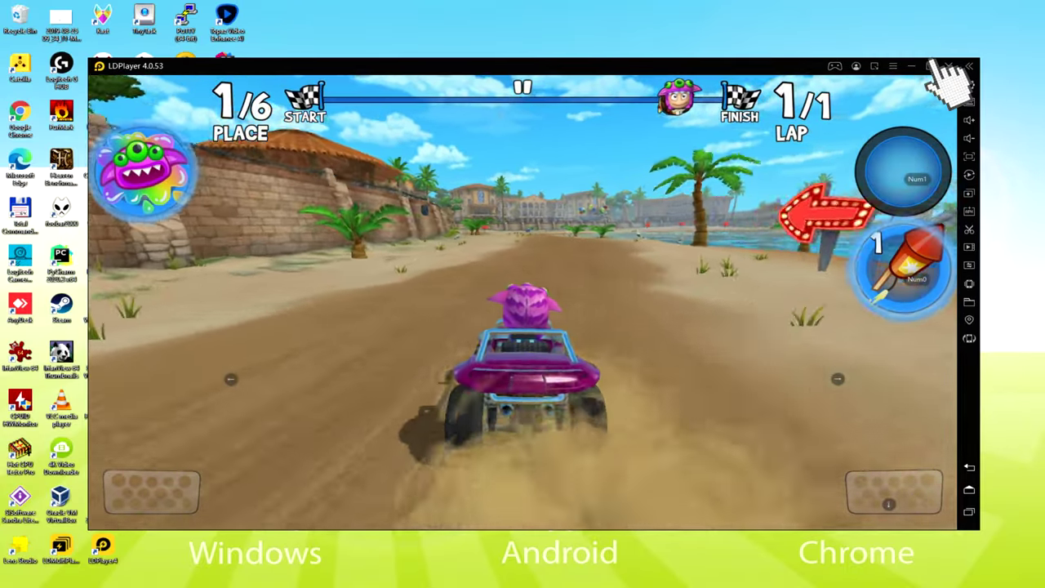
- Maximize the emulator window during the race and restore it to its normal size
click(930, 66)
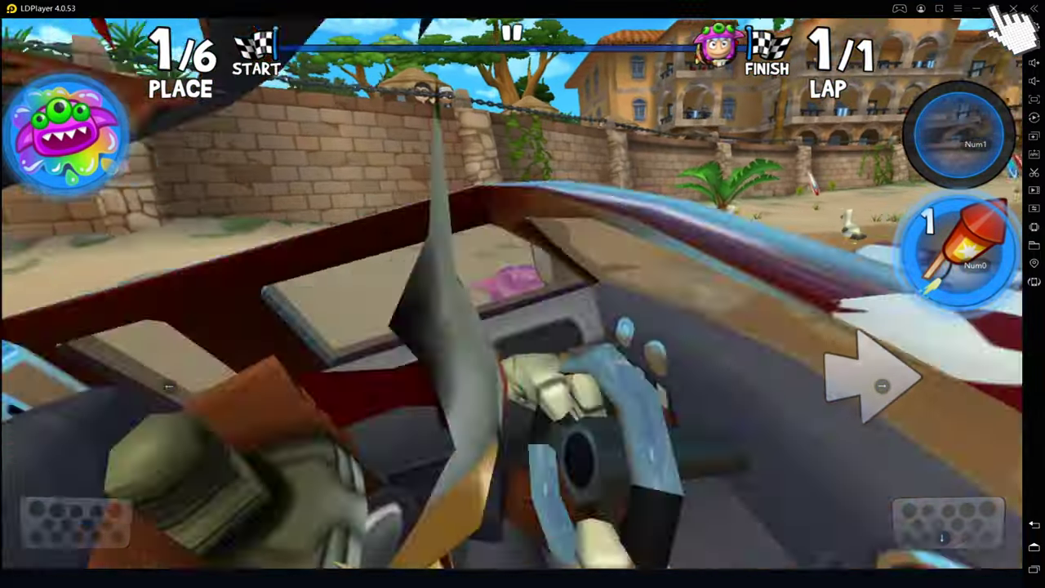
click(994, 9)
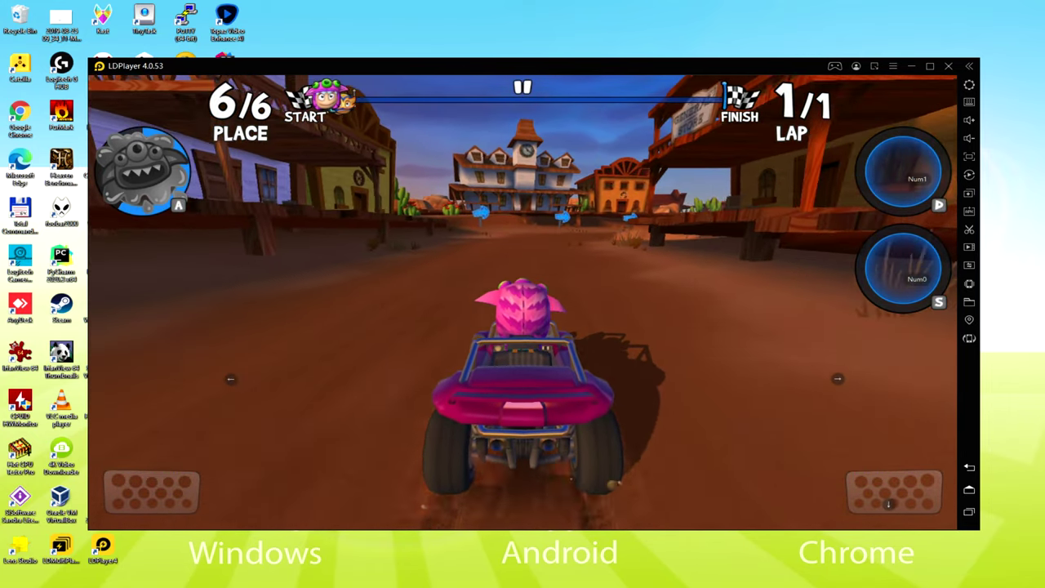
- Steer right in the desert race, open the keyboard mapping settings to view them, and exit without changes
key(Right)
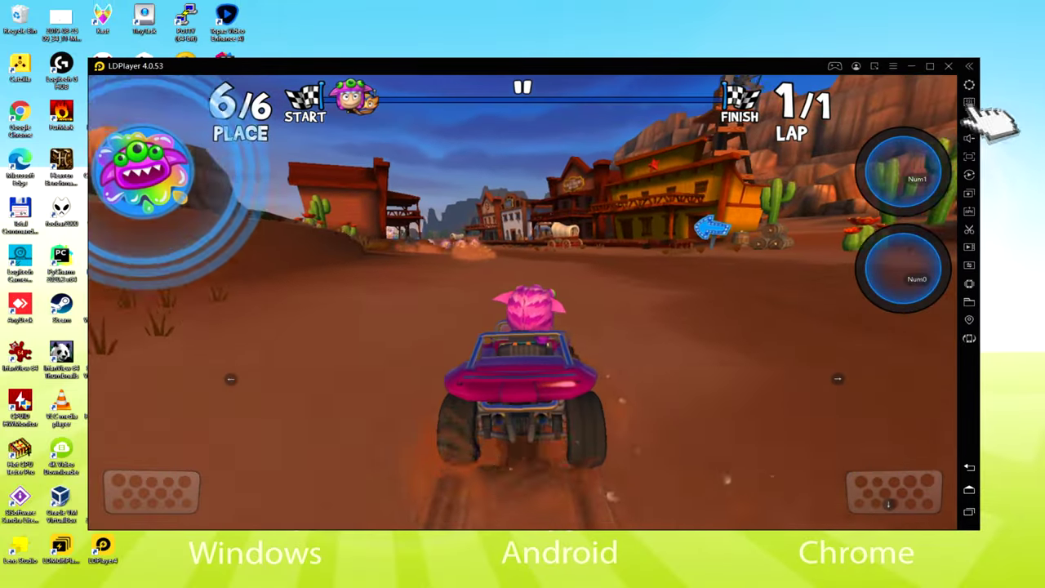
click(969, 102)
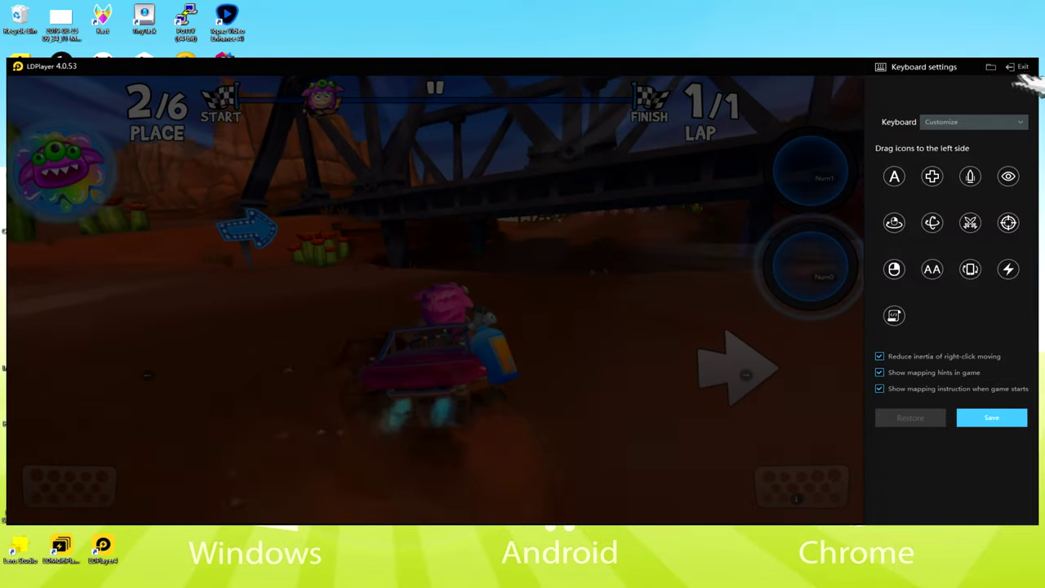
click(1016, 66)
- Steer the buggy left and right in the desert race and choose the 960x540 (dpi 160) tablet resolution in the emulator settings
key(Left)
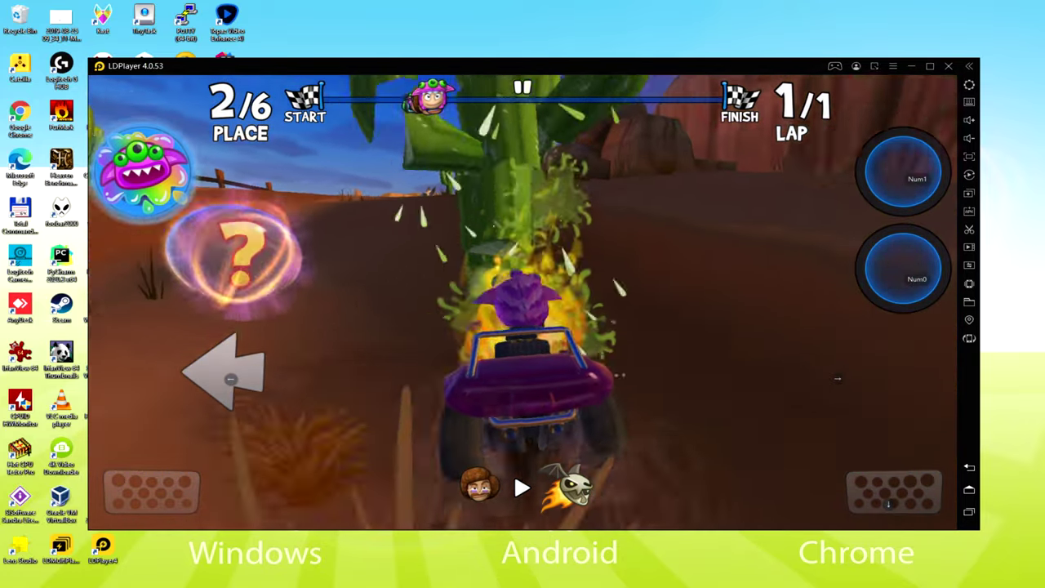
key(Right)
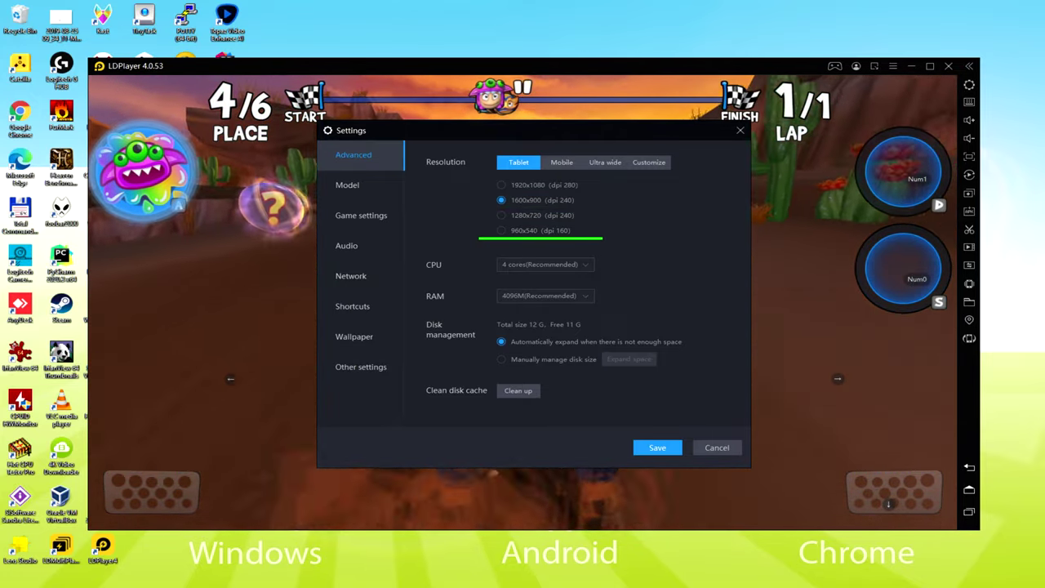
click(525, 230)
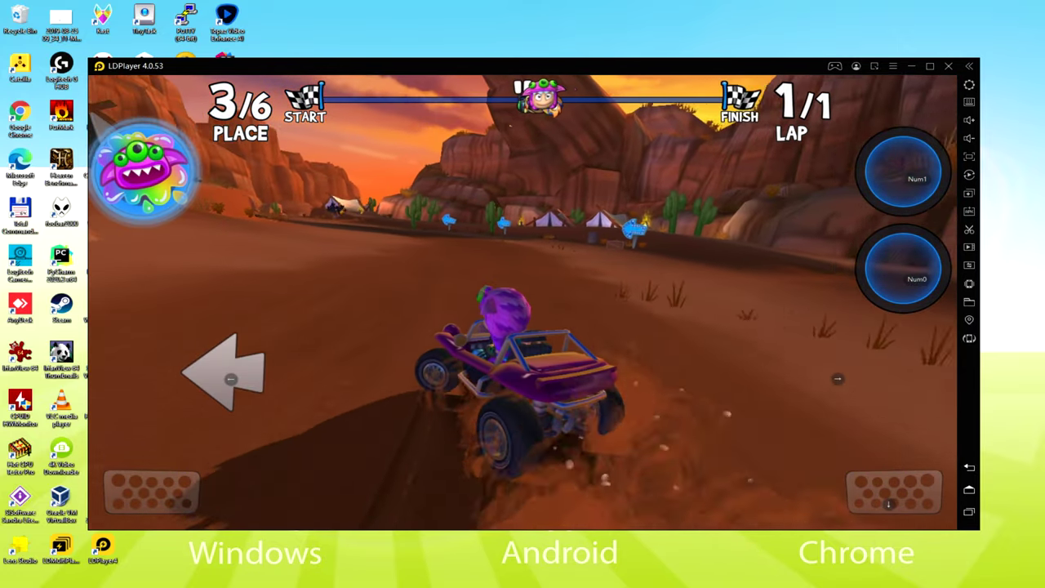
- Steer right in the race, view the emulator's Other settings and close them without saving
key(Right)
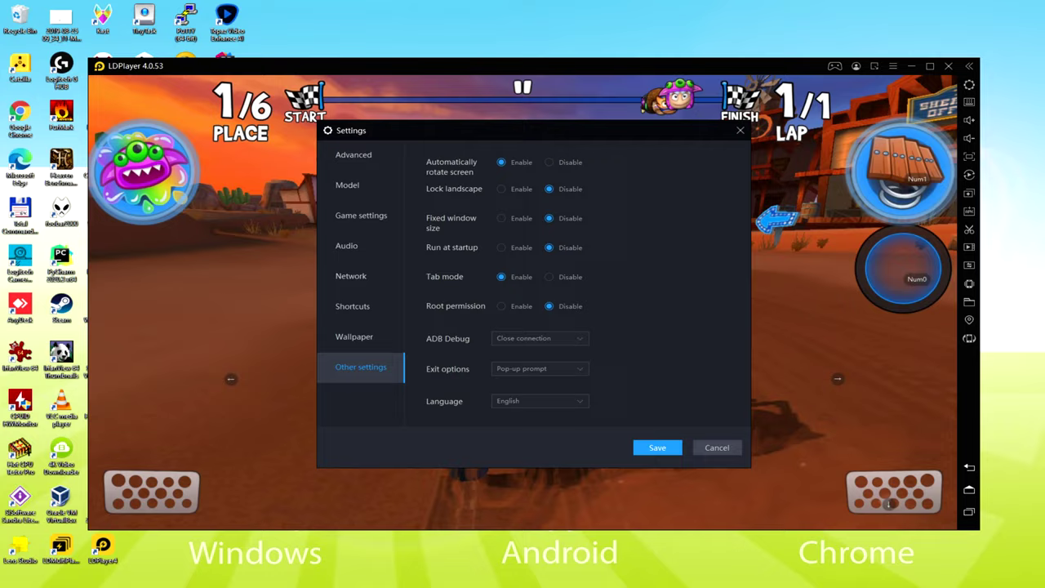
key(Escape)
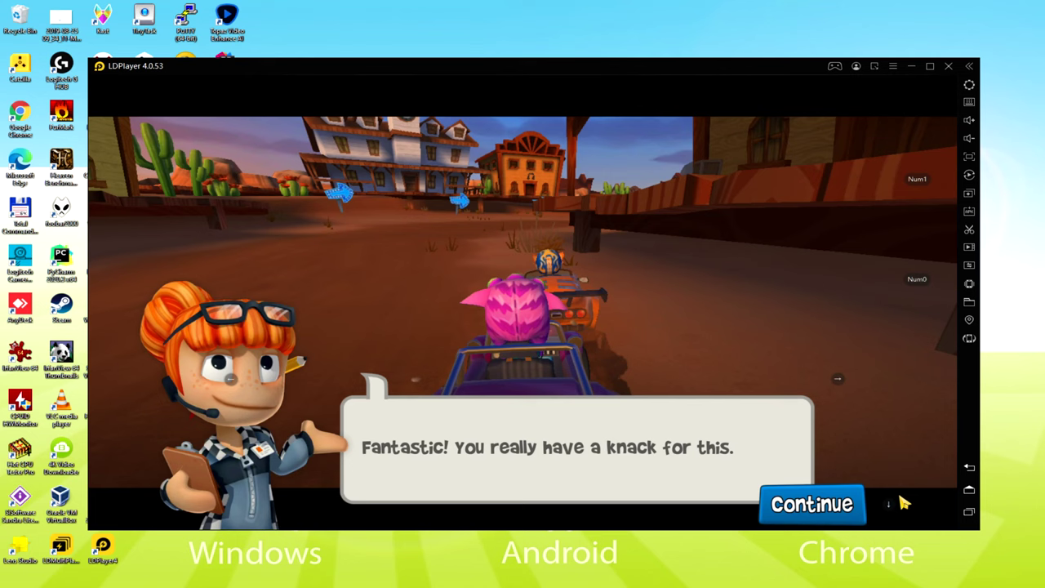
- Continue past the post-race dialogue and the Gold Rush Ridge results to collect the reward
click(812, 506)
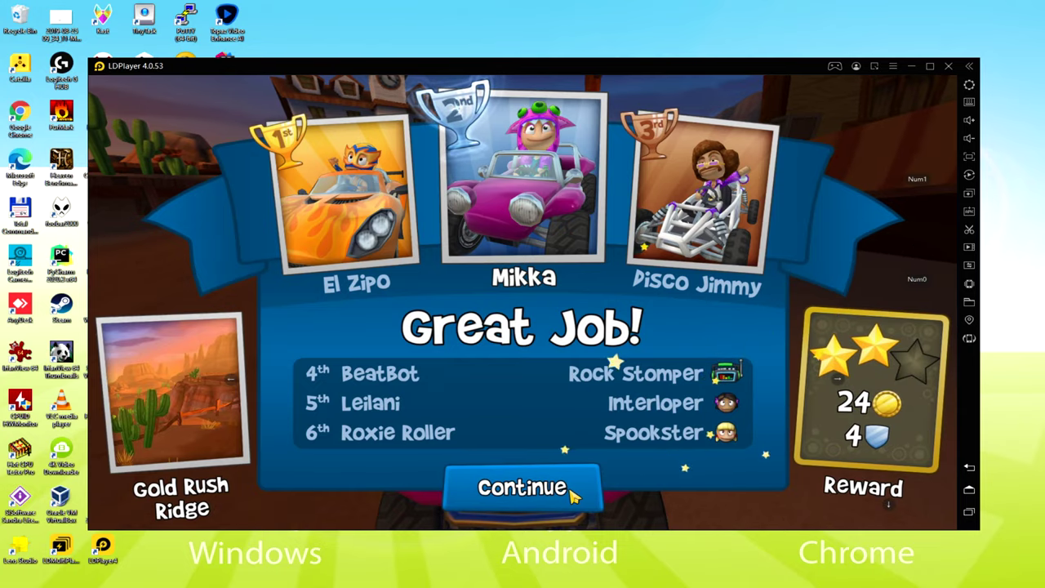
click(572, 490)
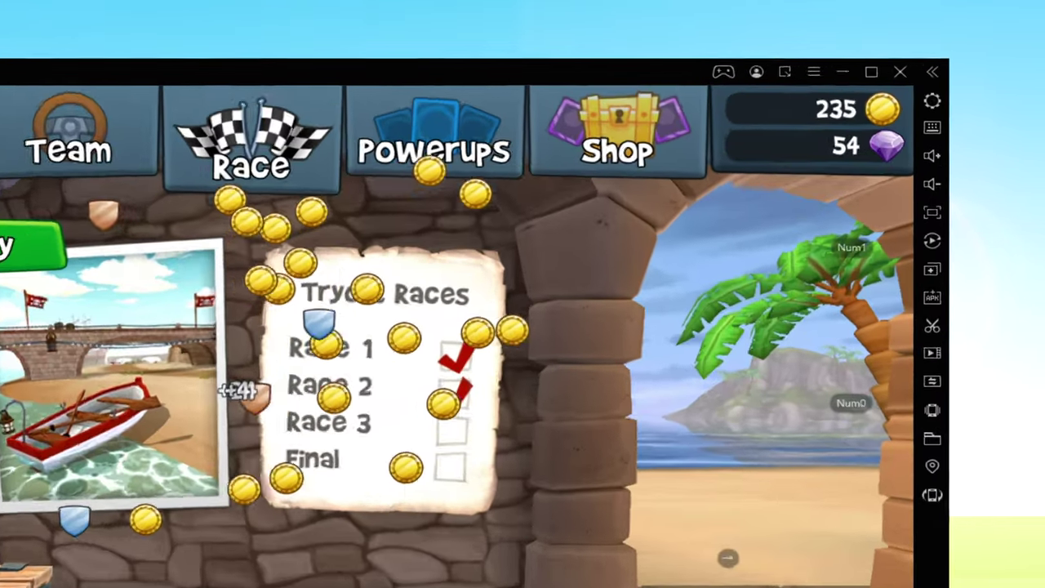